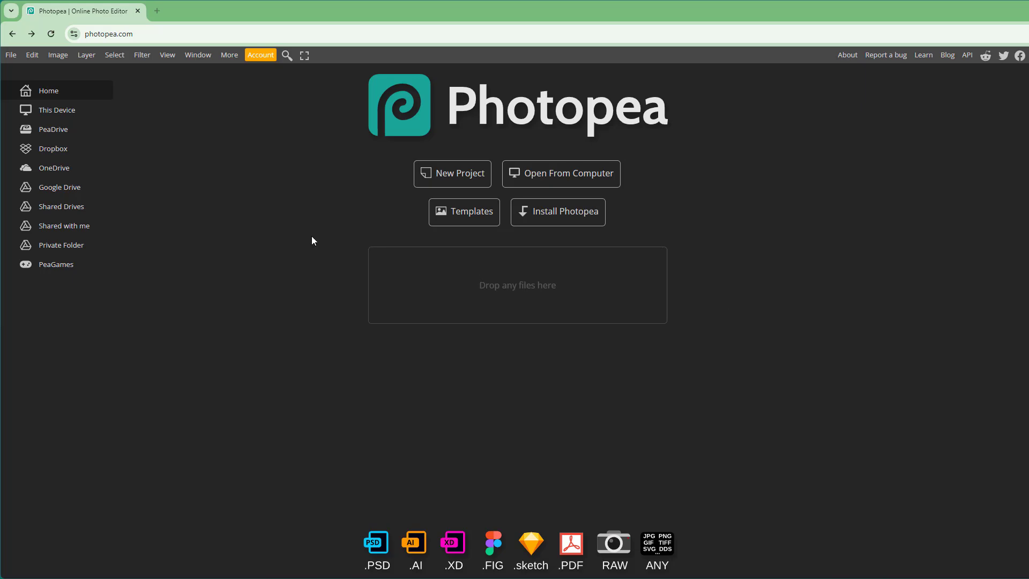
Step: Open the photo of the white desk with the black coffee pot, tablet and coffee cup
{"action": "left_click", "coordinate": [11, 54]}
{"action": "left_click", "coordinate": [21, 89]}
{"action": "double_click", "coordinate": [407, 107]}
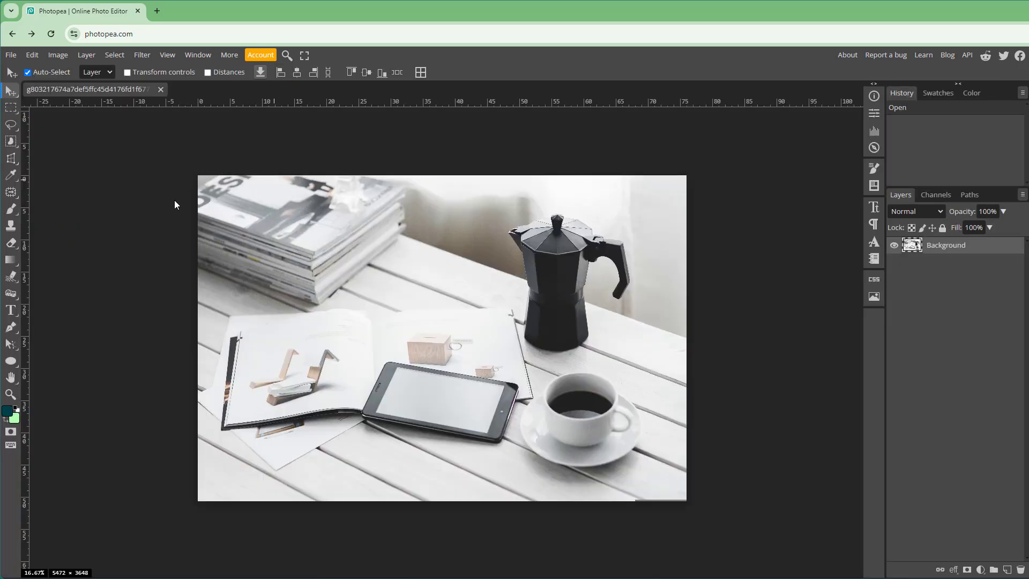
{"action": "left_click", "coordinate": [12, 55]}
{"action": "left_click", "coordinate": [27, 89]}
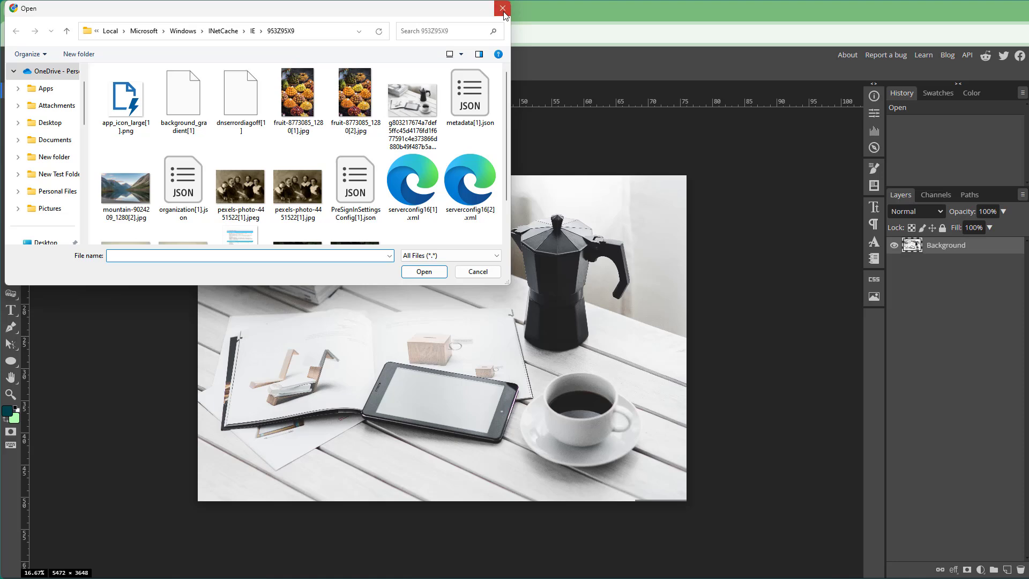
{"action": "left_click", "coordinate": [502, 10]}
Step: Place the image mountain-9024209_1280[2].jpg into the desk photo as a new layer
{"action": "left_click", "coordinate": [11, 54]}
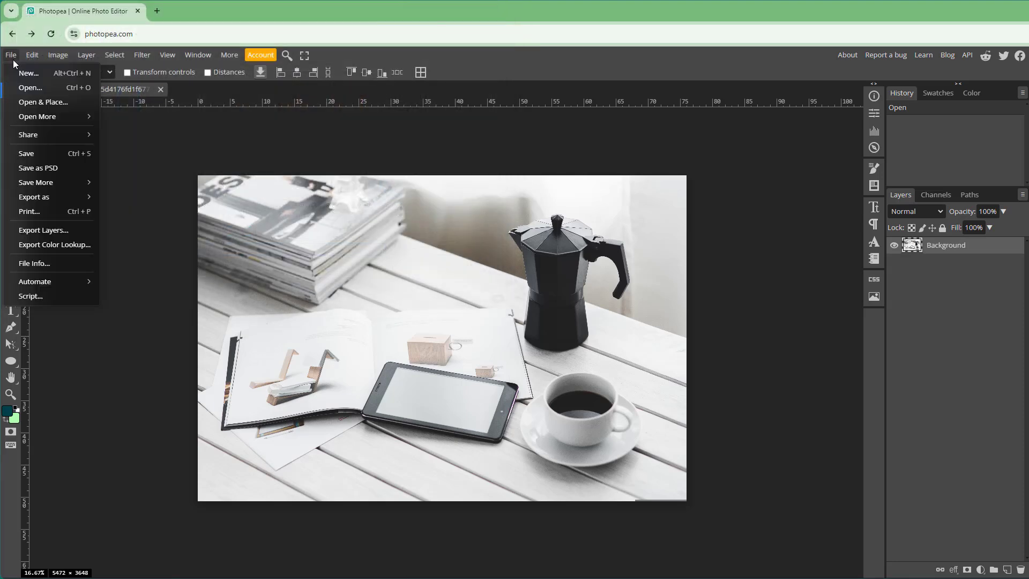
{"action": "left_click", "coordinate": [47, 105]}
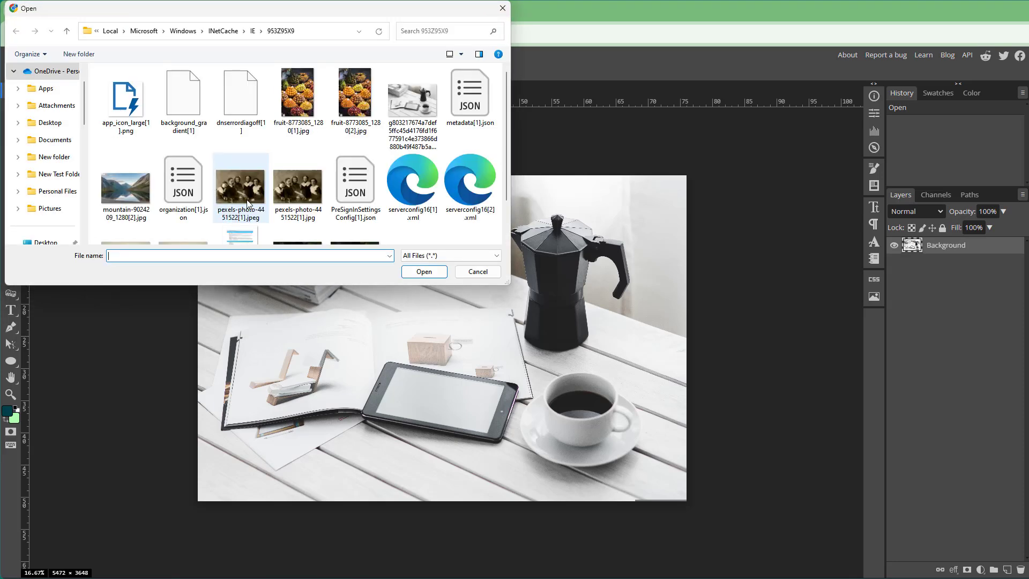
{"action": "left_click", "coordinate": [140, 186]}
{"action": "double_click", "coordinate": [140, 186]}
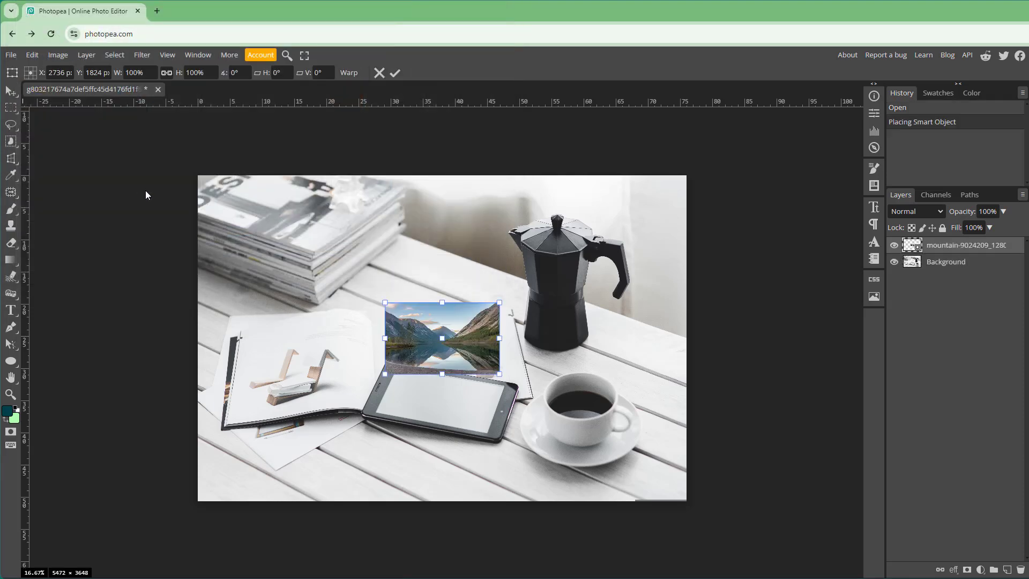
Step: Enlarge the placed mountain image to about twice its size and position it near the middle of the desk photo, partly over the coffee pot
{"action": "left_click_drag", "start_coordinate": [433, 321], "coordinate": [352, 215]}
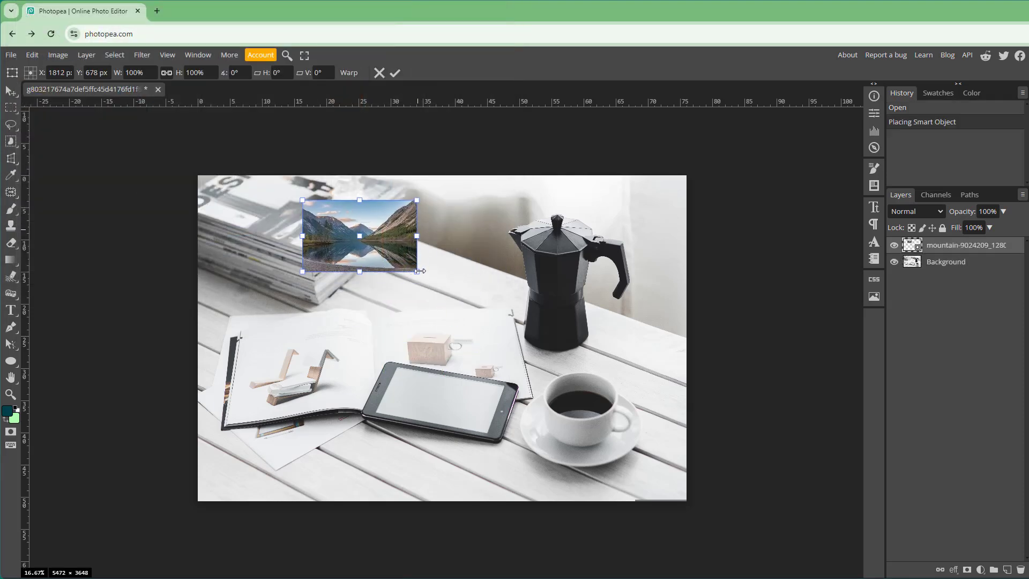
{"action": "left_click_drag", "start_coordinate": [418, 269], "coordinate": [532, 304]}
{"action": "left_click_drag", "start_coordinate": [469, 265], "coordinate": [482, 356]}
{"action": "left_click", "coordinate": [11, 91]}
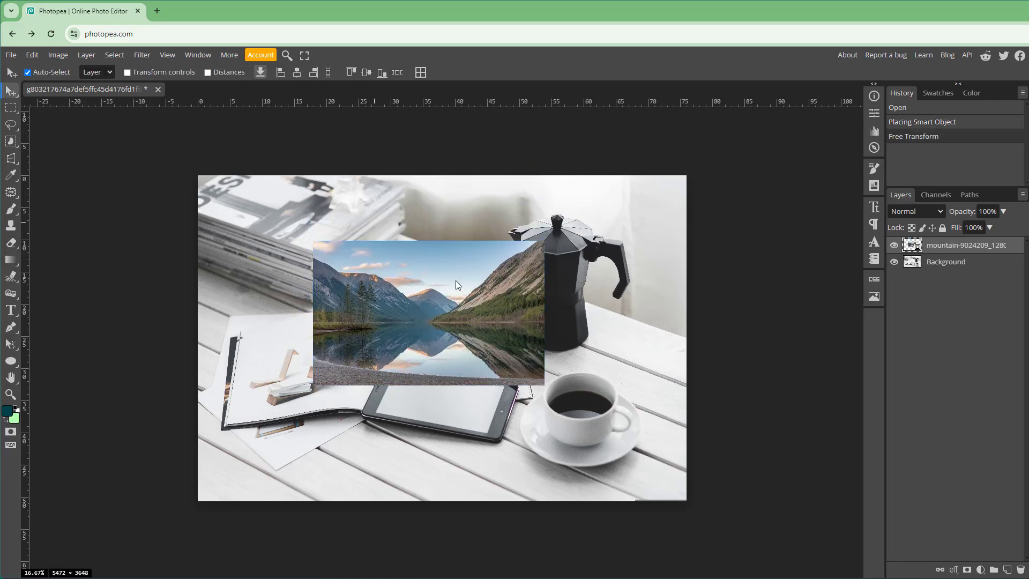
{"action": "left_click_drag", "start_coordinate": [463, 290], "coordinate": [491, 285]}
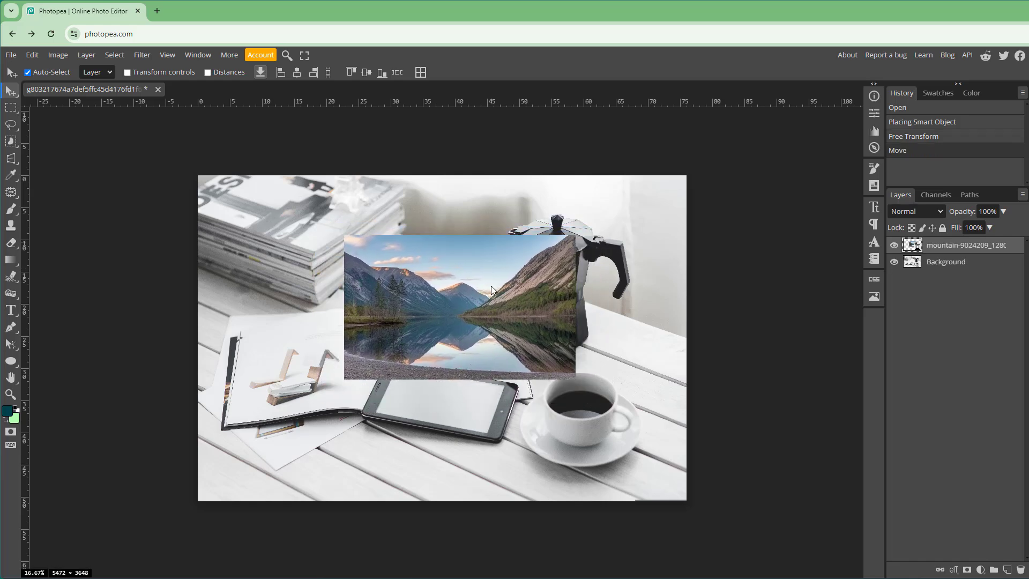
Step: Lower the mountain layer's opacity to 49% and move the image further over the coffee pot
{"action": "left_click", "coordinate": [1003, 211]}
{"action": "left_click_drag", "start_coordinate": [1001, 228], "coordinate": [975, 228]}
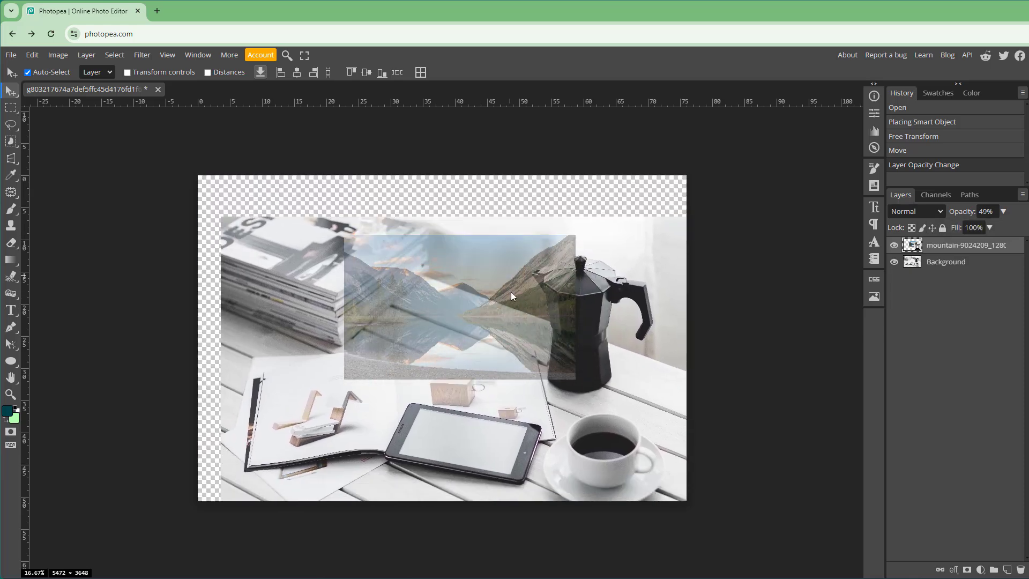
{"action": "left_click", "coordinate": [946, 264]}
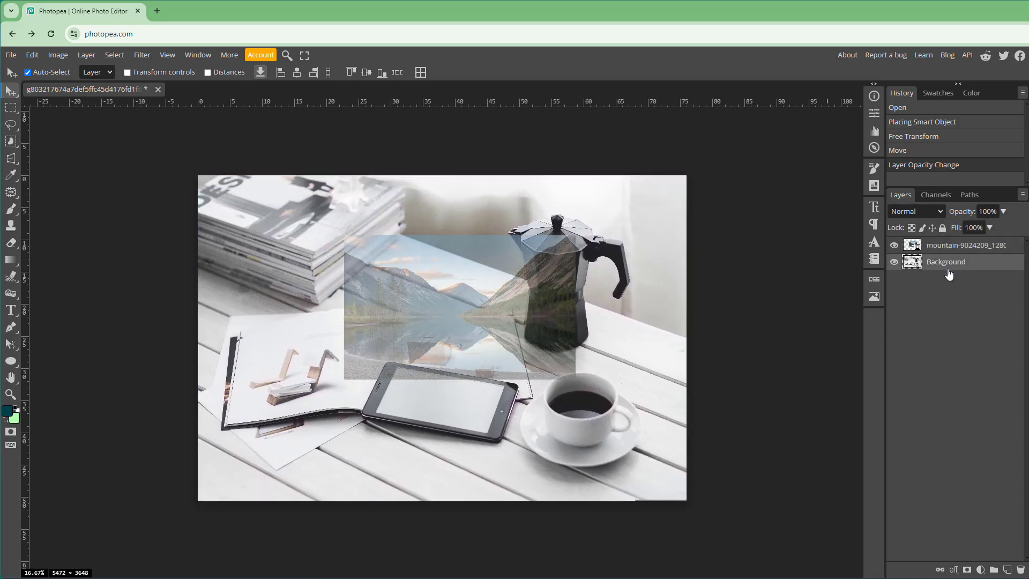
{"action": "left_click", "coordinate": [957, 248]}
{"action": "left_click_drag", "start_coordinate": [502, 321], "coordinate": [521, 310]}
Step: Set the mountain layer's opacity to 100% and its blend mode to Dissolve
{"action": "left_click", "coordinate": [1003, 212]}
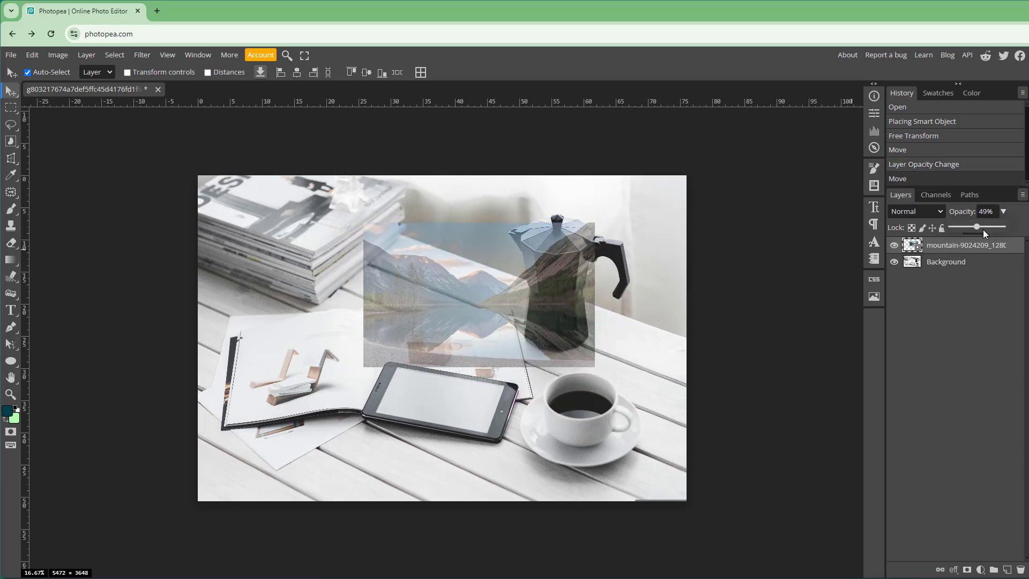
{"action": "left_click_drag", "start_coordinate": [983, 229], "coordinate": [1018, 229]}
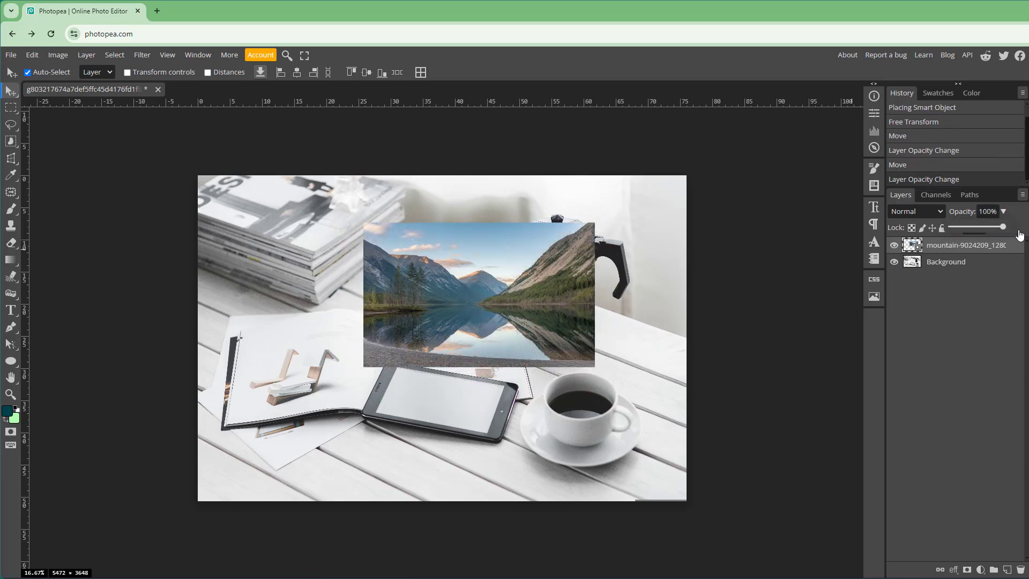
{"action": "left_click", "coordinate": [940, 212]}
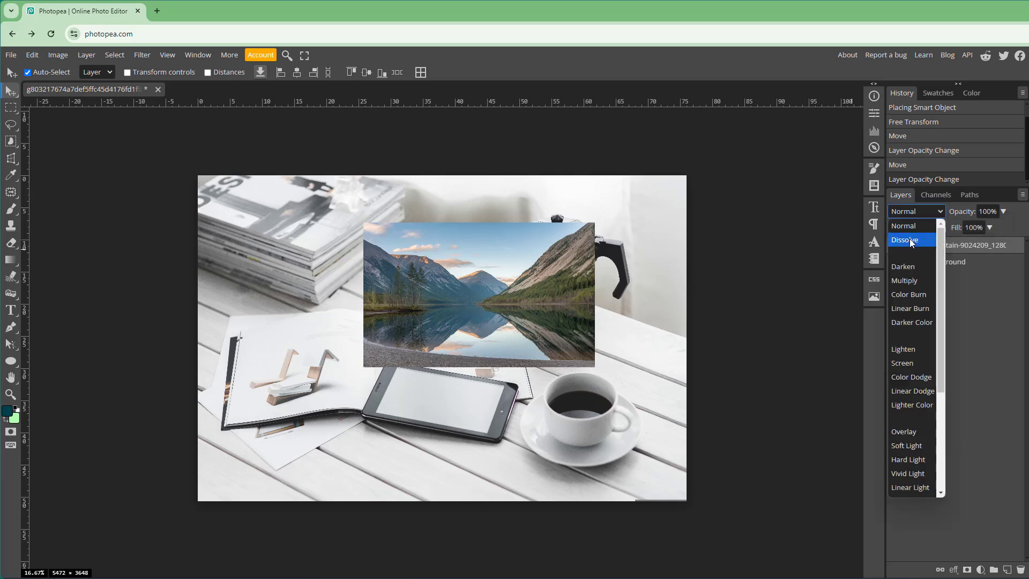
{"action": "left_click", "coordinate": [909, 239]}
Step: Set the mountain layer's blend mode to Darken and move the image over the open magazine and tablet
{"action": "left_click", "coordinate": [941, 211]}
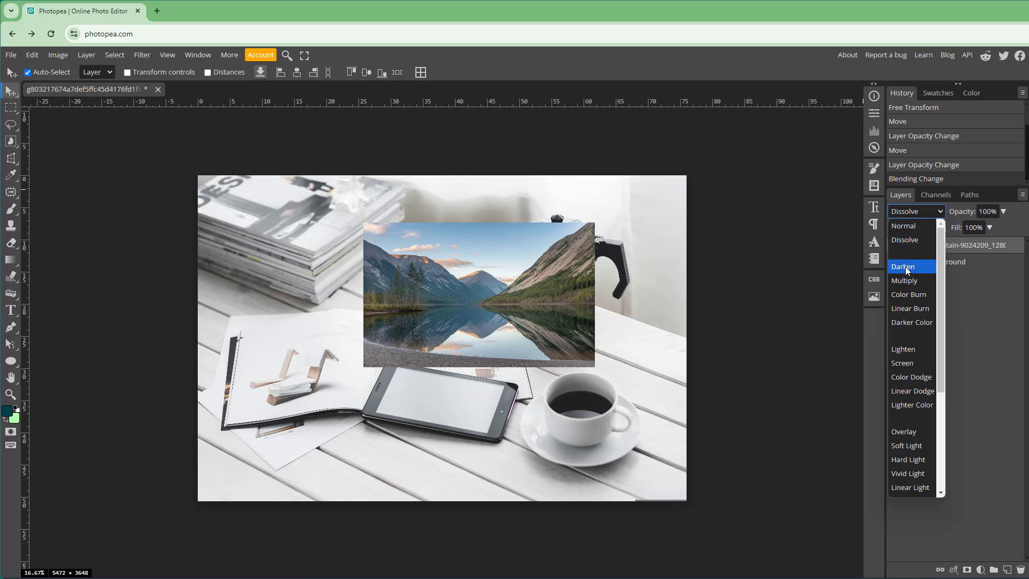
{"action": "left_click", "coordinate": [907, 266]}
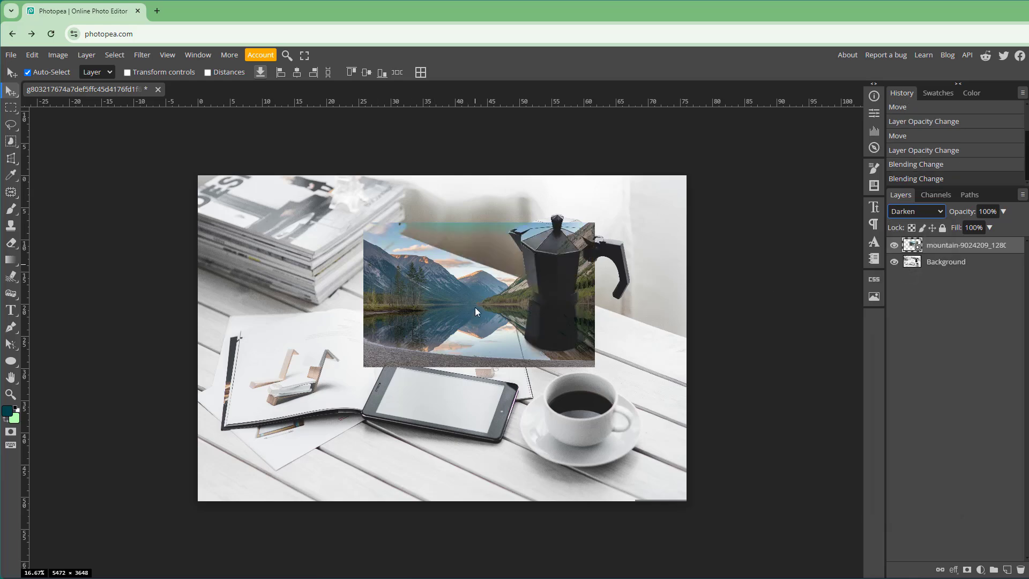
{"action": "left_click_drag", "start_coordinate": [477, 312], "coordinate": [413, 367]}
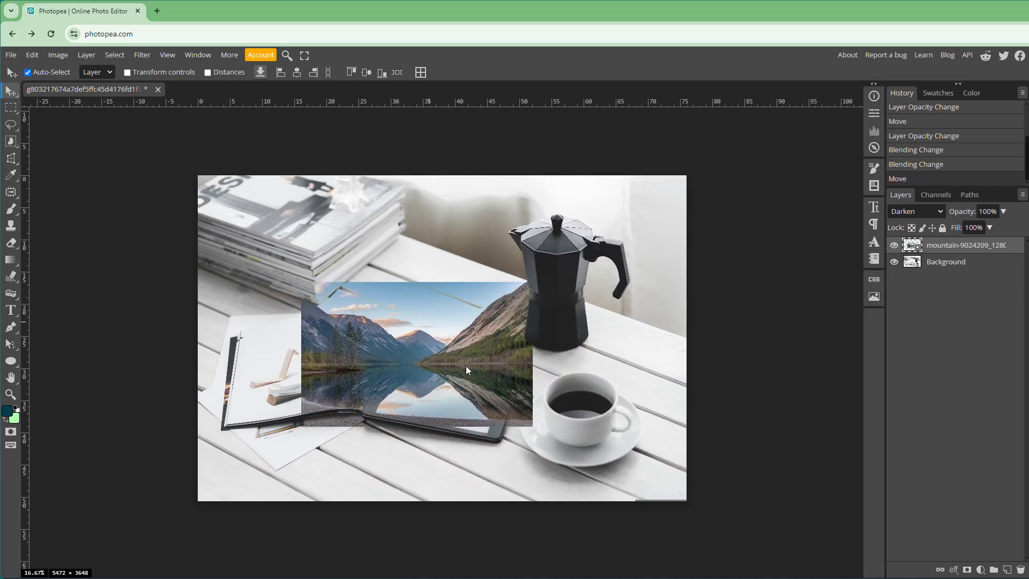
{"action": "left_click_drag", "start_coordinate": [498, 364], "coordinate": [420, 358]}
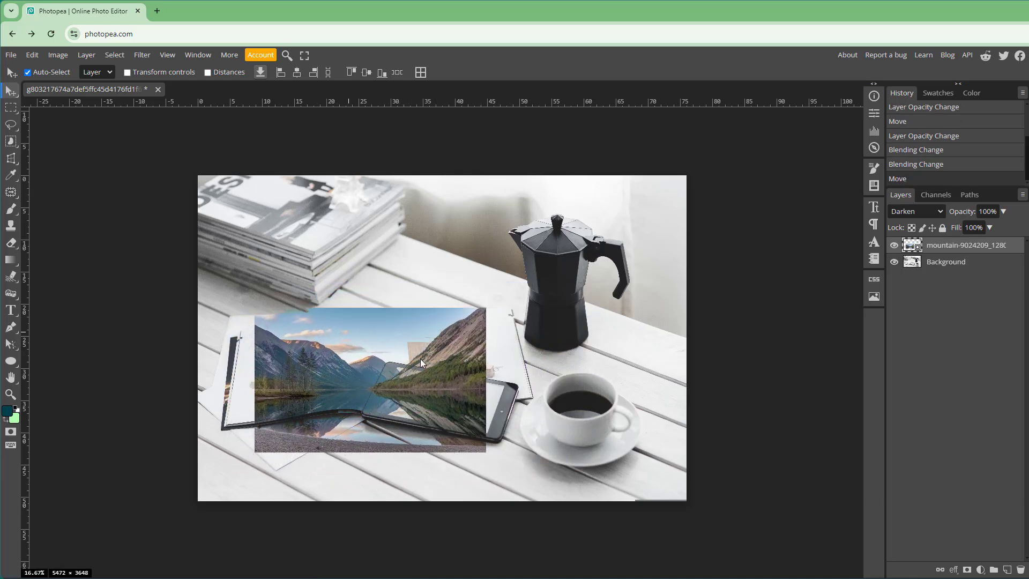
Step: Set the mountain layer's blend mode to Multiply and move the image up so it overlaps the tablet and coffee pot
{"action": "left_click", "coordinate": [923, 215]}
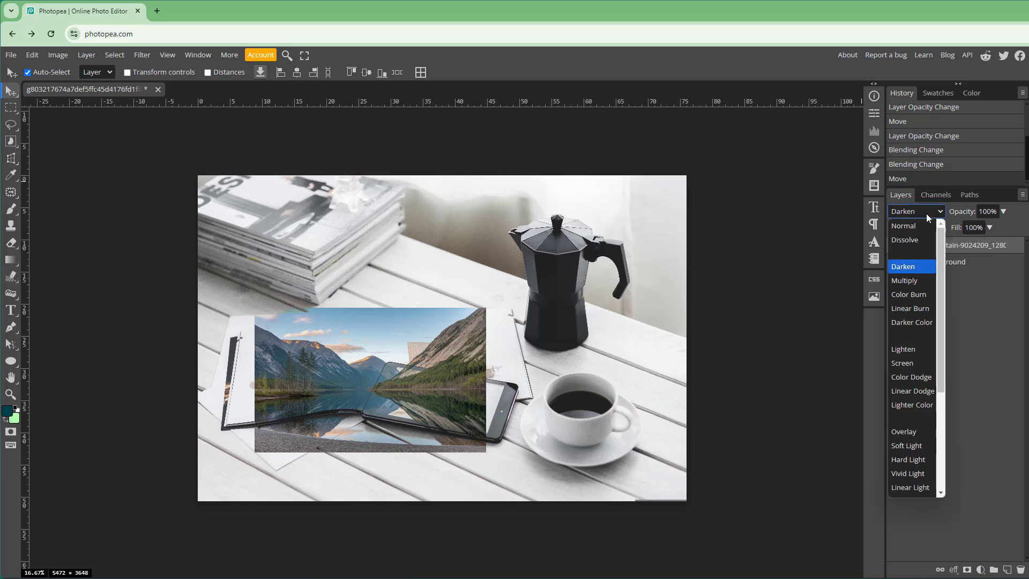
{"action": "left_click", "coordinate": [905, 281]}
{"action": "left_click_drag", "start_coordinate": [358, 385], "coordinate": [414, 339]}
{"action": "mouse_move", "coordinate": [422, 282]}
{"action": "left_mouse_down"}
{"action": "mouse_move", "coordinate": [431, 290]}
{"action": "mouse_move", "coordinate": [433, 278]}
{"action": "left_mouse_up"}
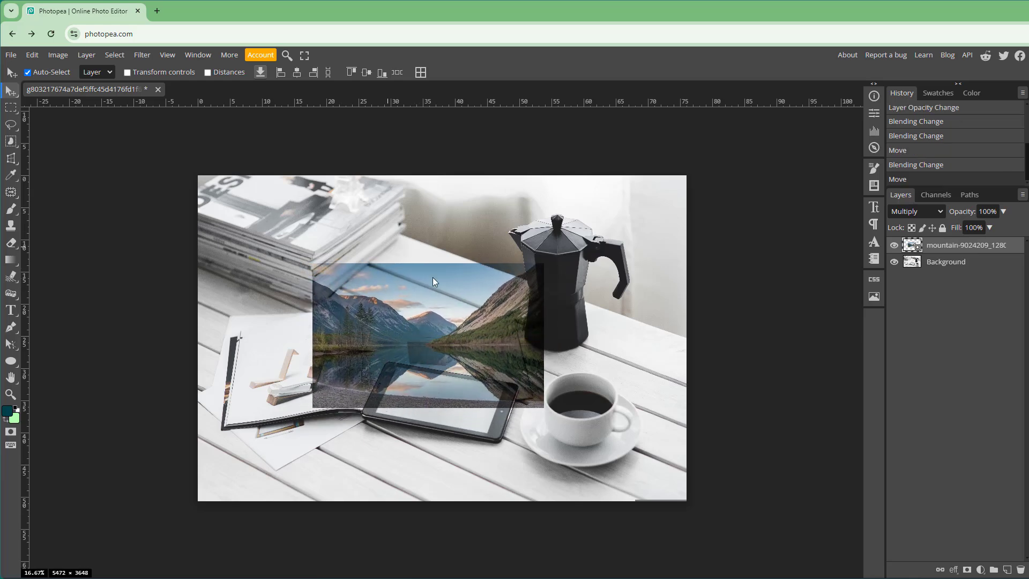
Step: Try the Color Burn and Linear Burn blend modes on the mountain layer
{"action": "left_click", "coordinate": [907, 211]}
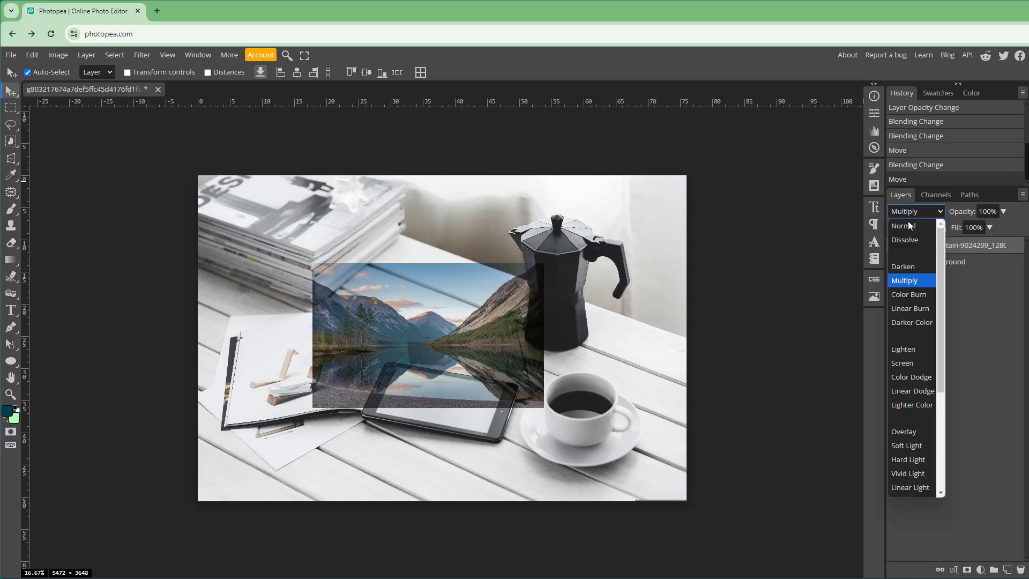
{"action": "left_click", "coordinate": [901, 299]}
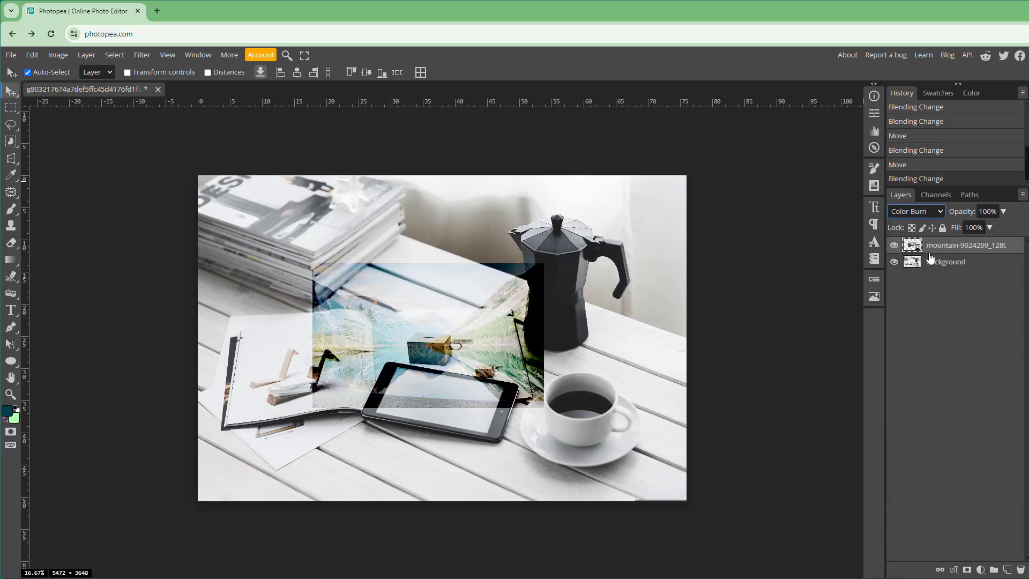
{"action": "left_click", "coordinate": [930, 209]}
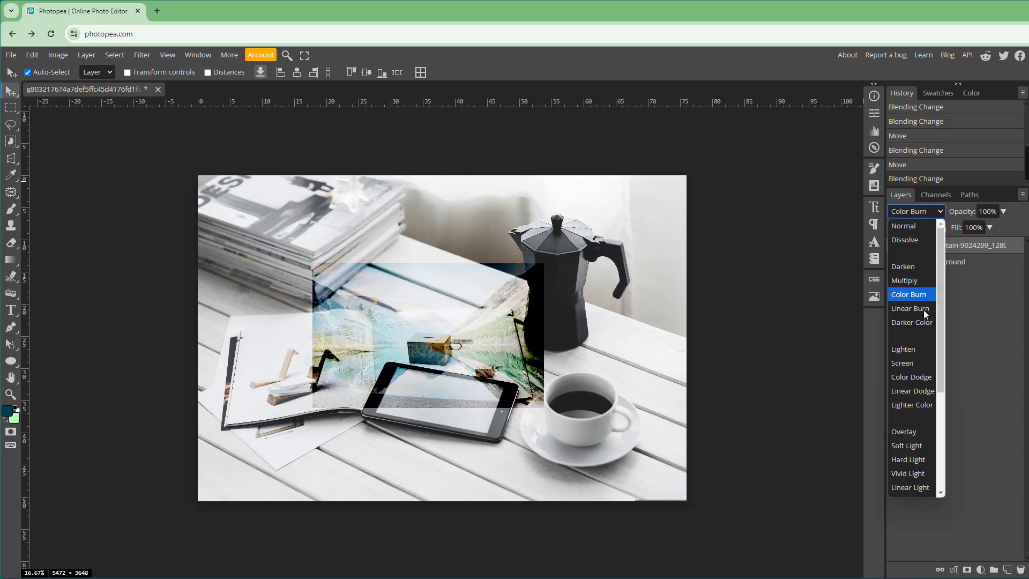
{"action": "left_click", "coordinate": [924, 310]}
Step: Set the mountain layer's blend mode to Darker Color and move the image slightly down over the tablet
{"action": "left_click", "coordinate": [920, 212]}
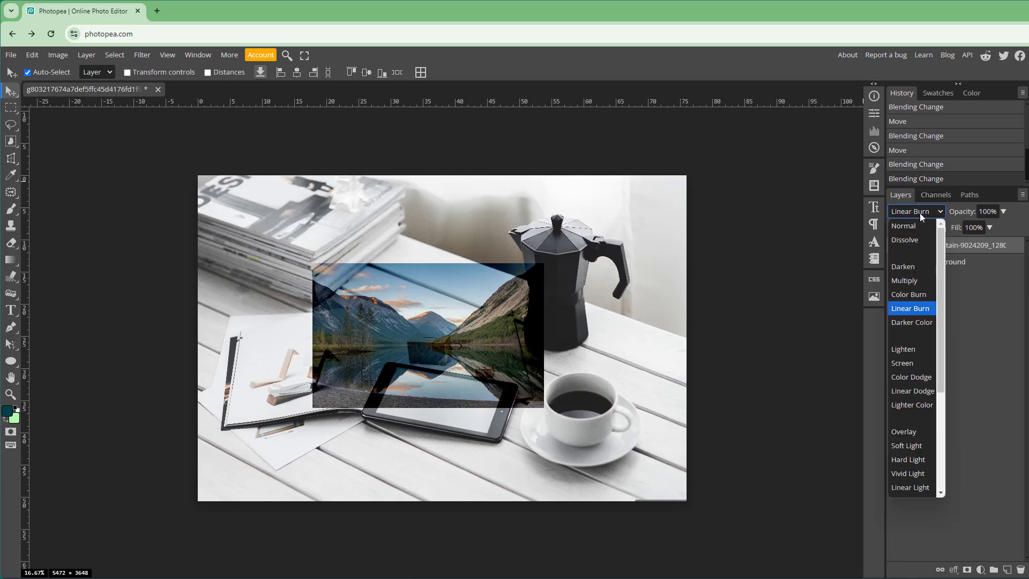
{"action": "left_click", "coordinate": [917, 322]}
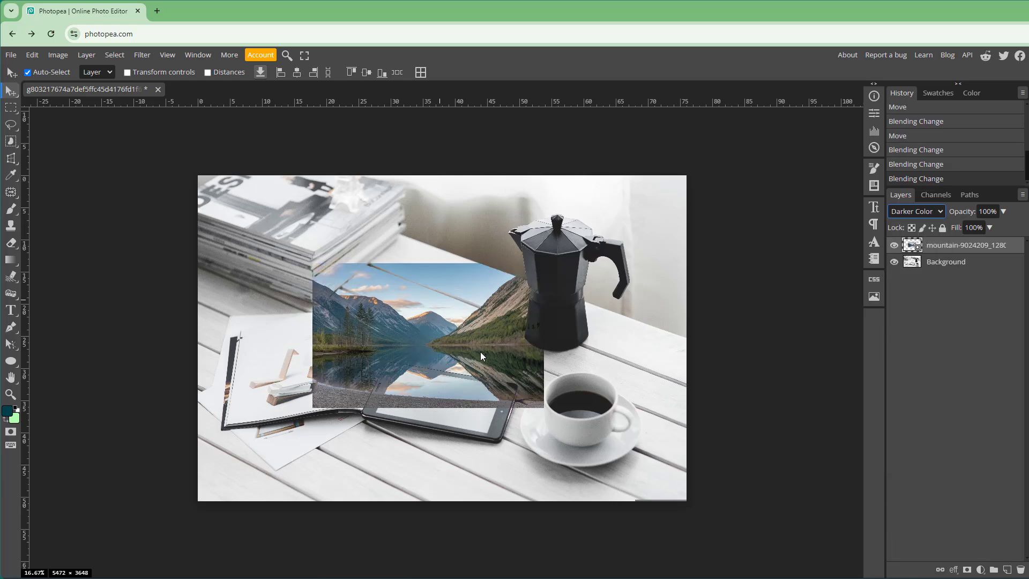
{"action": "left_click_drag", "start_coordinate": [480, 351], "coordinate": [479, 376]}
Step: Try the Lighten and Screen blend modes on the mountain layer
{"action": "left_click", "coordinate": [930, 213]}
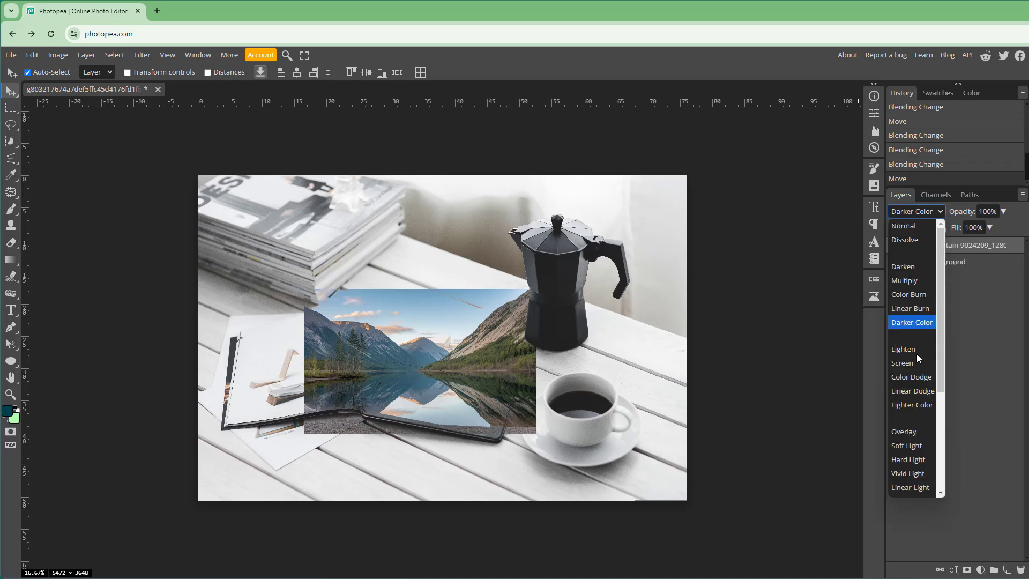
{"action": "left_click", "coordinate": [910, 351]}
{"action": "left_click", "coordinate": [903, 212]}
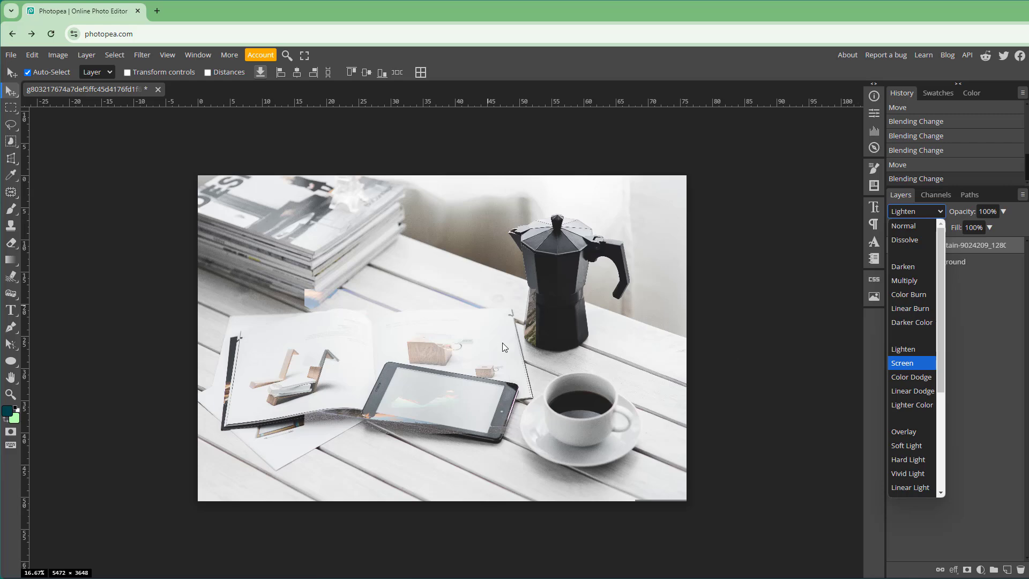
{"action": "left_click", "coordinate": [914, 362]}
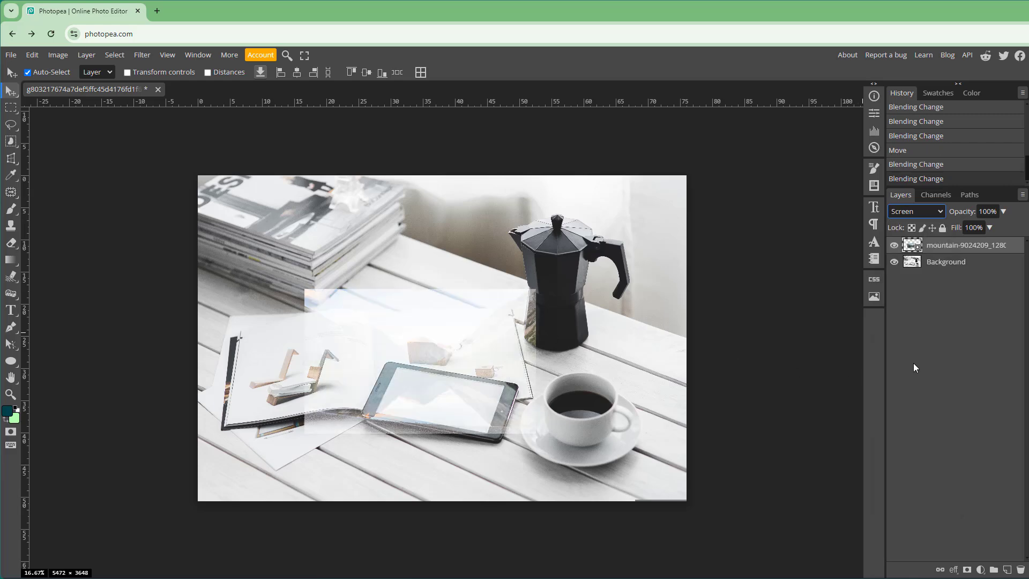
Step: Move the mountain image off the tablet and over the black coffee pot
{"action": "left_click", "coordinate": [929, 213]}
{"action": "left_click", "coordinate": [391, 373]}
{"action": "left_click_drag", "start_coordinate": [351, 327], "coordinate": [504, 263]}
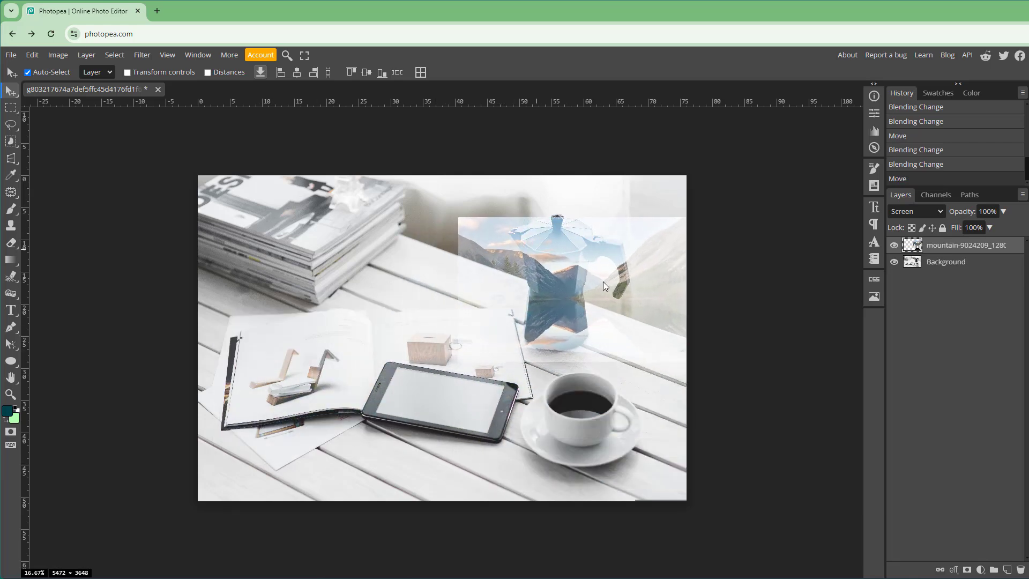
Step: Try the Color Dodge and Linear Dodge blend modes on the mountain layer
{"action": "left_click", "coordinate": [908, 211]}
{"action": "left_click", "coordinate": [909, 377]}
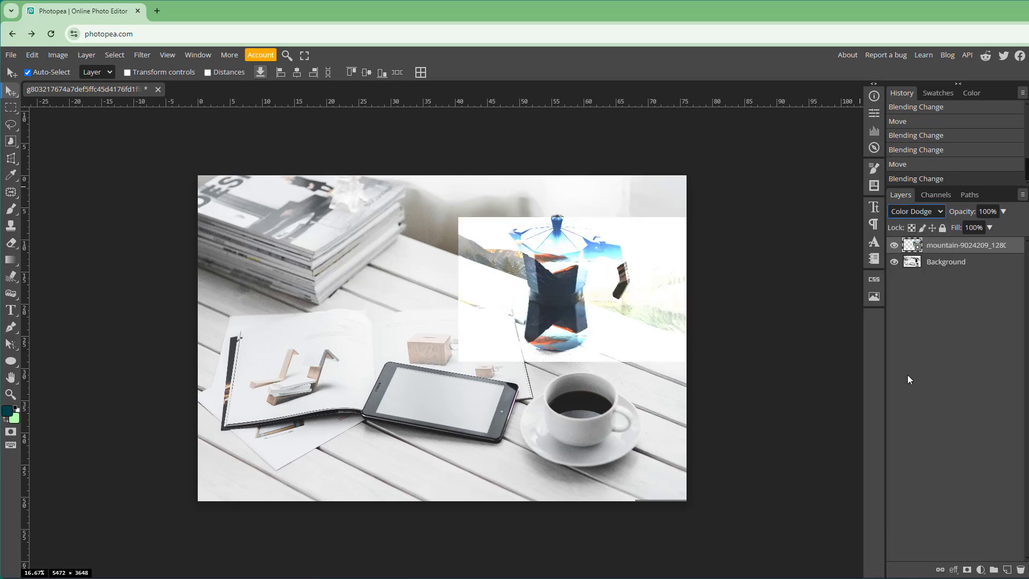
{"action": "left_click", "coordinate": [915, 213]}
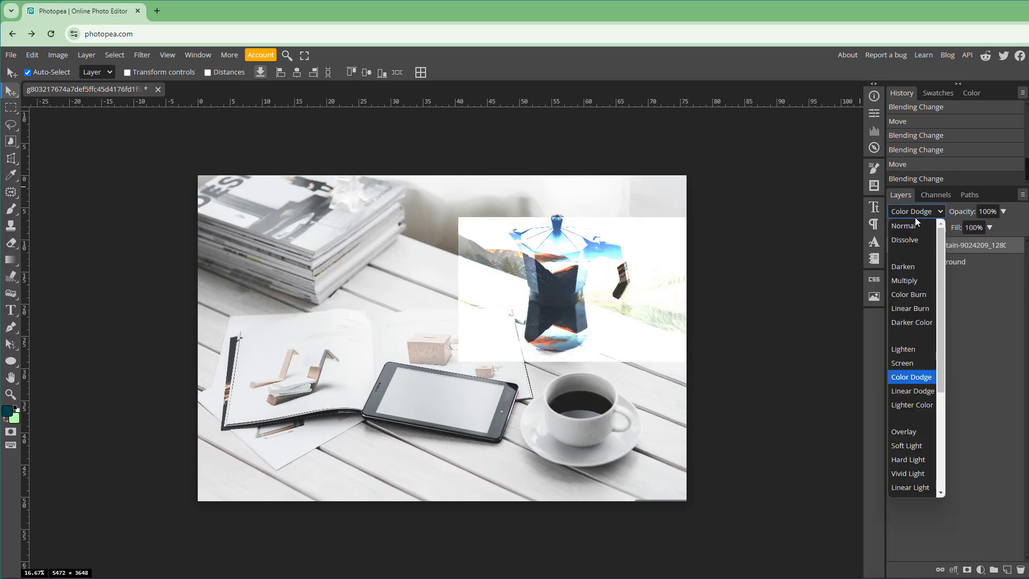
{"action": "left_click", "coordinate": [912, 391]}
Step: Set the mountain layer's blend mode to Lighter Color and shift the image slightly left over the coffee pot
{"action": "left_click", "coordinate": [917, 212]}
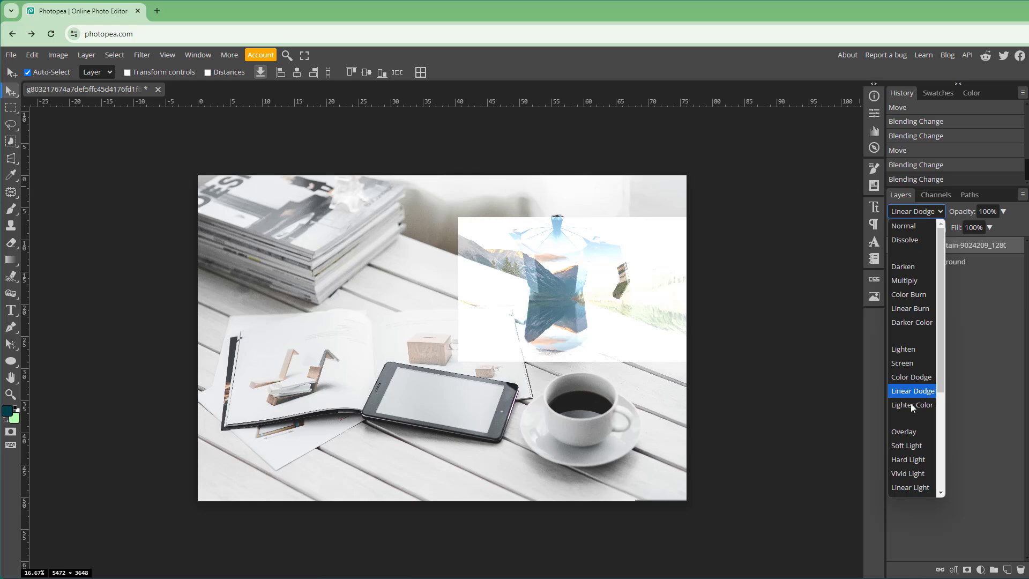
{"action": "left_click", "coordinate": [912, 405]}
{"action": "left_click", "coordinate": [908, 214]}
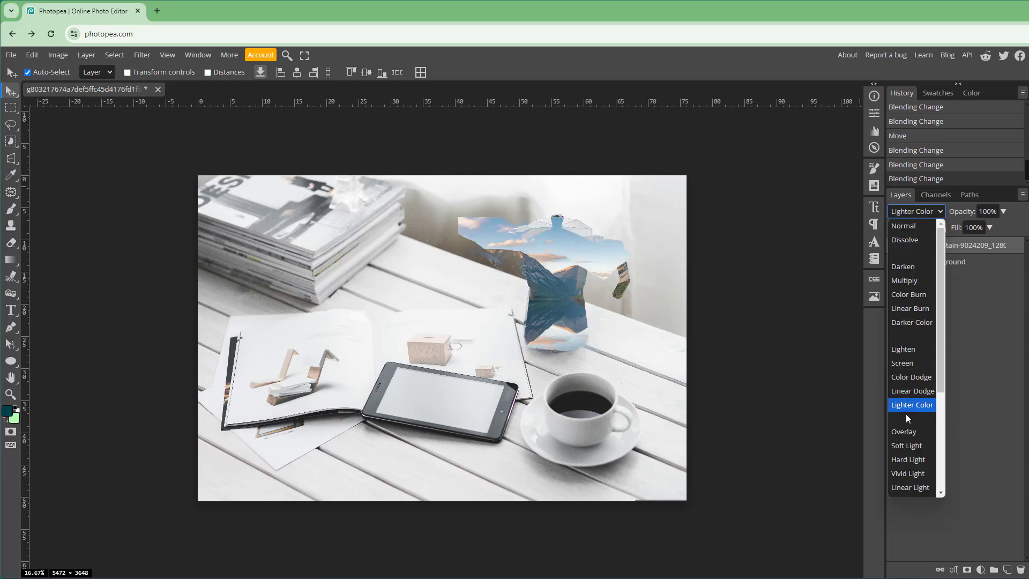
{"action": "left_click_drag", "start_coordinate": [571, 290], "coordinate": [529, 282]}
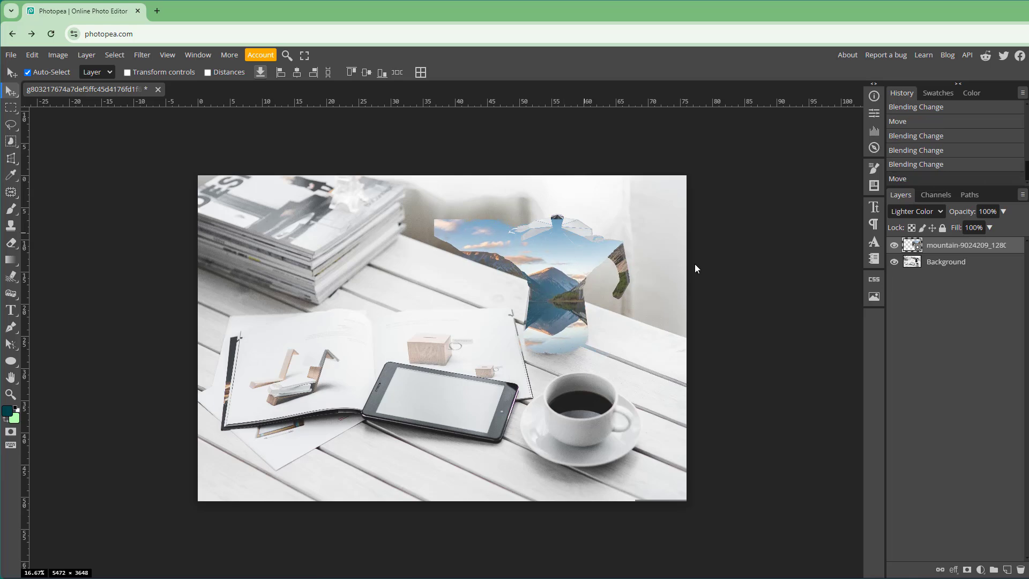
Step: Try the Overlay blend mode on the mountain layer and shift the image slightly over the coffee pot
{"action": "left_click", "coordinate": [911, 213]}
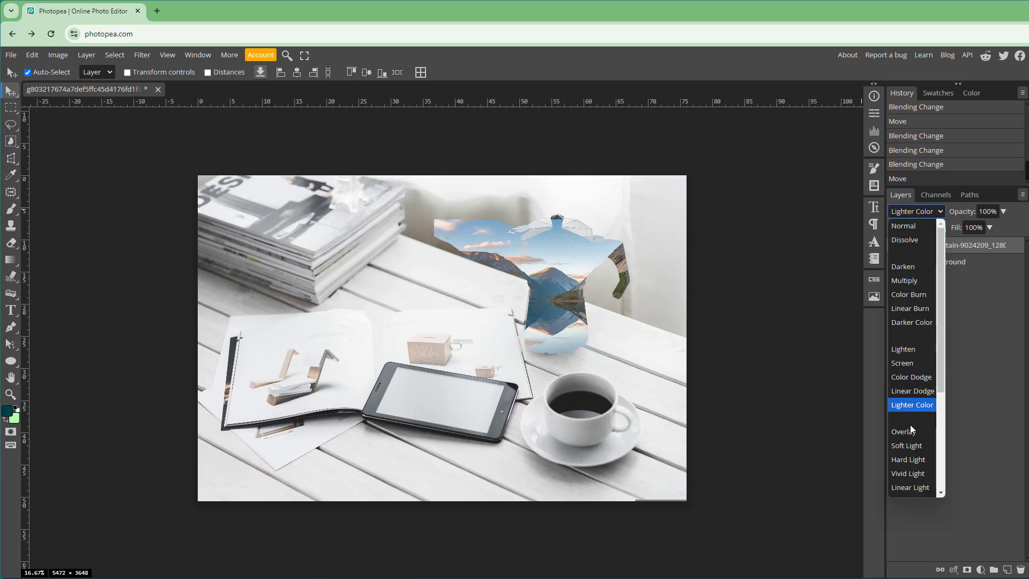
{"action": "scroll", "coordinate": [905, 432], "scroll_direction": "down", "scroll_amount": 3}
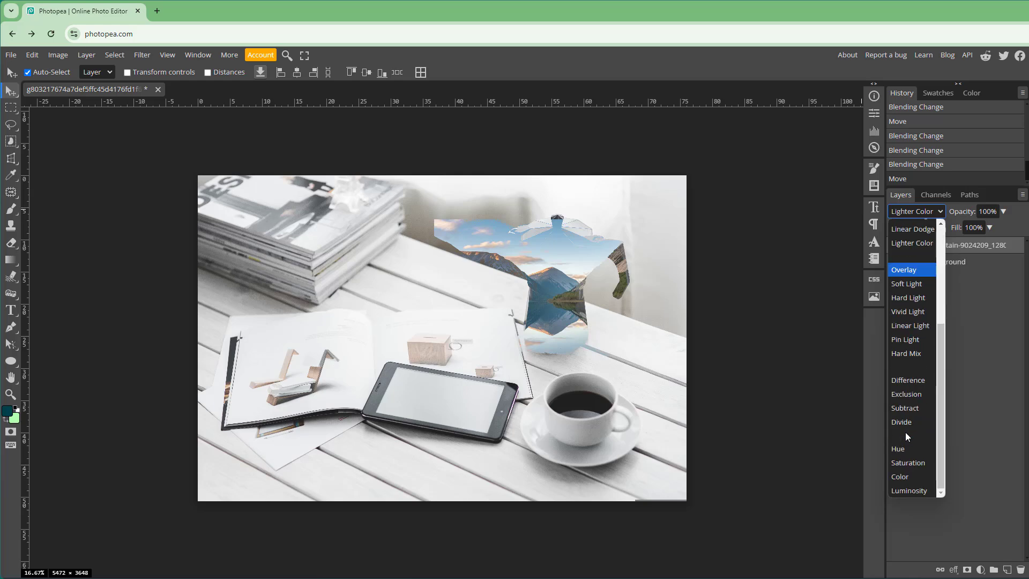
{"action": "left_click", "coordinate": [926, 273]}
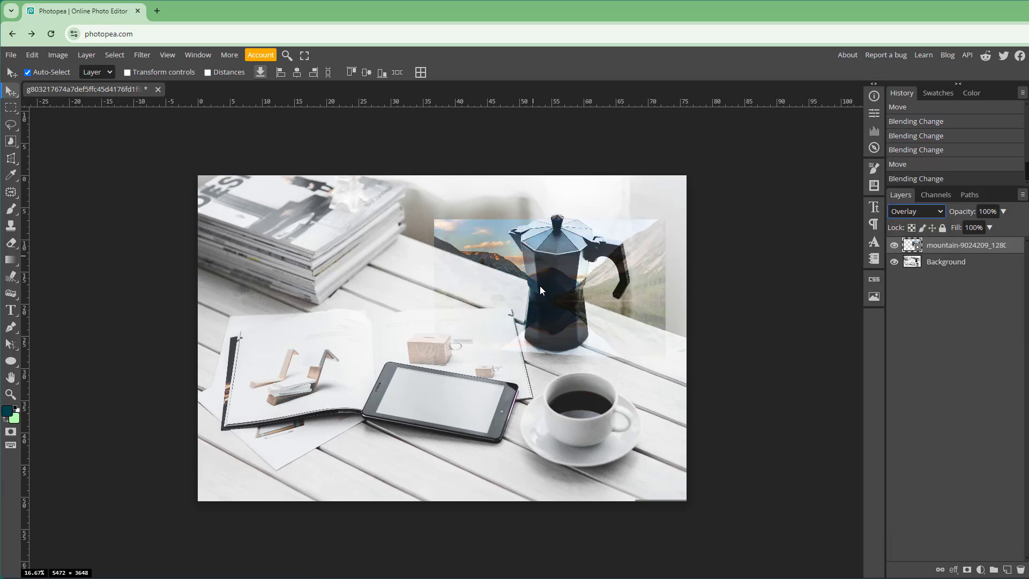
{"action": "left_click_drag", "start_coordinate": [554, 287], "coordinate": [552, 285]}
Step: Try the Soft Light and Hard Mix blend modes on the mountain layer
{"action": "left_click", "coordinate": [911, 211]}
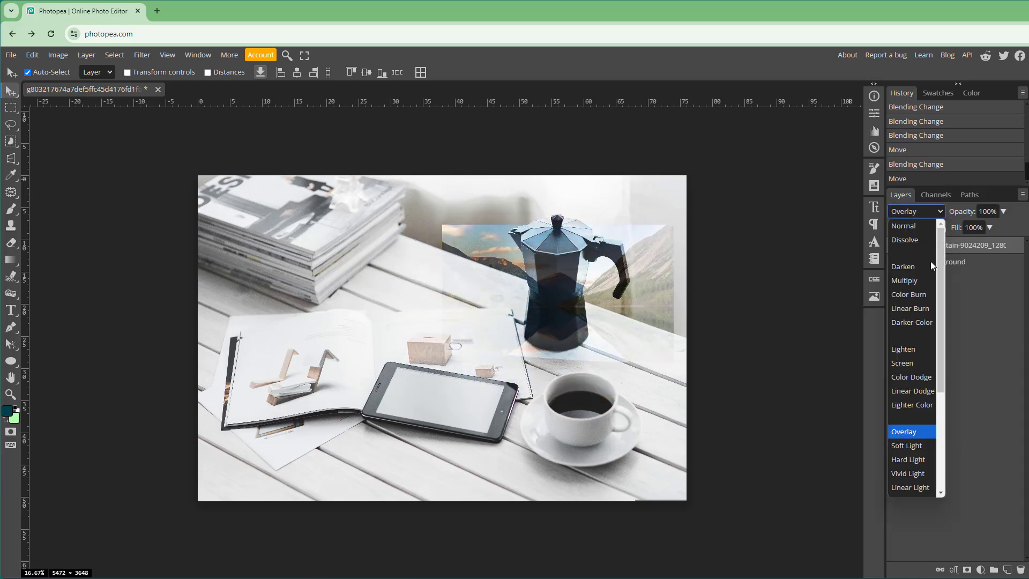
{"action": "left_click", "coordinate": [908, 448]}
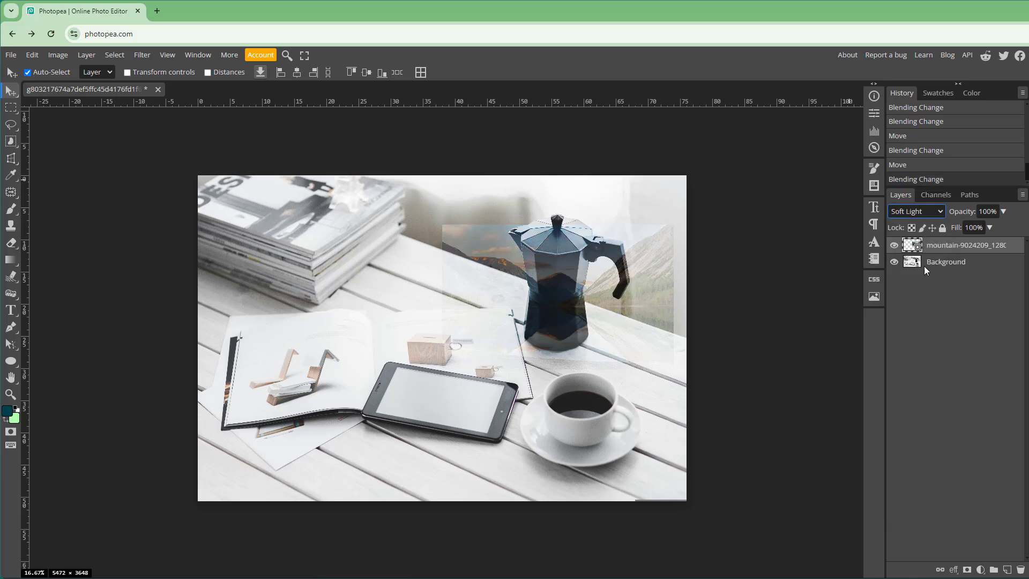
{"action": "left_click", "coordinate": [920, 212]}
{"action": "scroll", "coordinate": [902, 423], "scroll_direction": "down", "scroll_amount": 3}
{"action": "left_click", "coordinate": [905, 353]}
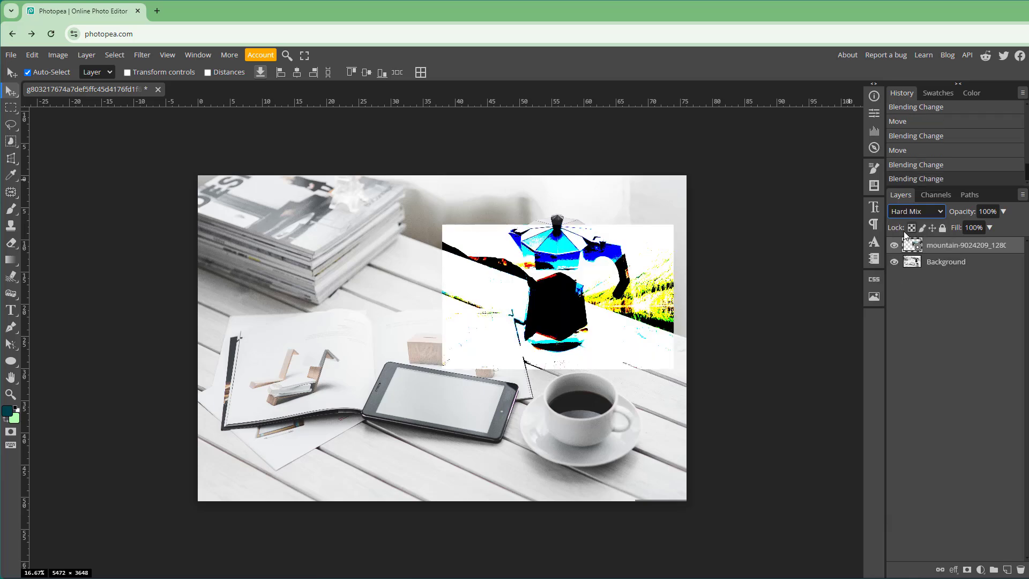
Step: Try the Difference blend mode on the mountain layer and move the image around over the coffee pot
{"action": "left_click", "coordinate": [911, 211]}
{"action": "scroll", "coordinate": [906, 366], "scroll_direction": "down", "scroll_amount": 3}
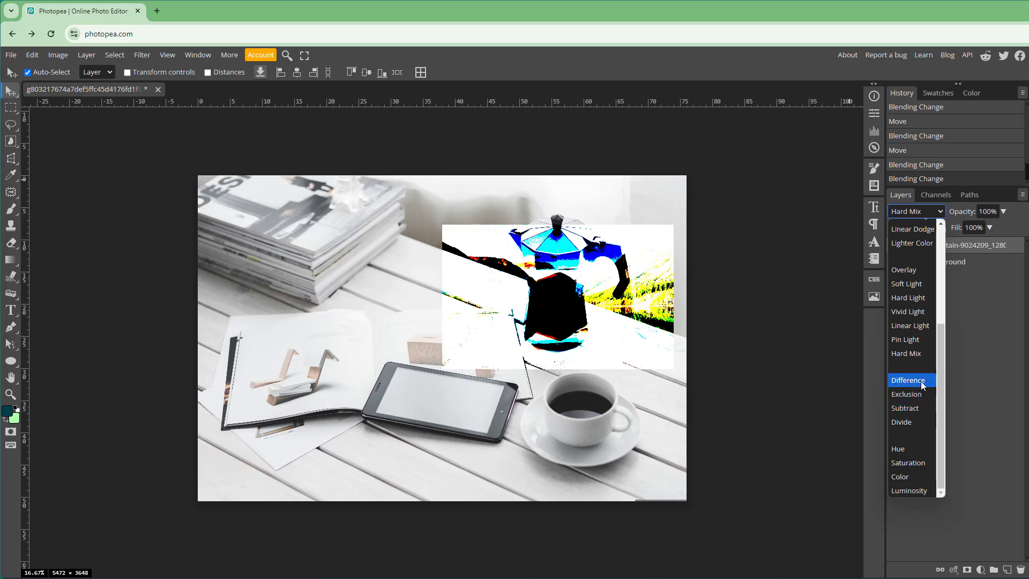
{"action": "left_click", "coordinate": [921, 382]}
{"action": "mouse_move", "coordinate": [594, 317]}
{"action": "left_mouse_down"}
{"action": "mouse_move", "coordinate": [526, 343]}
{"action": "mouse_move", "coordinate": [586, 309]}
{"action": "mouse_move", "coordinate": [600, 320]}
{"action": "mouse_move", "coordinate": [467, 323]}
{"action": "mouse_move", "coordinate": [477, 313]}
{"action": "mouse_move", "coordinate": [535, 342]}
{"action": "mouse_move", "coordinate": [589, 300]}
{"action": "left_mouse_up"}
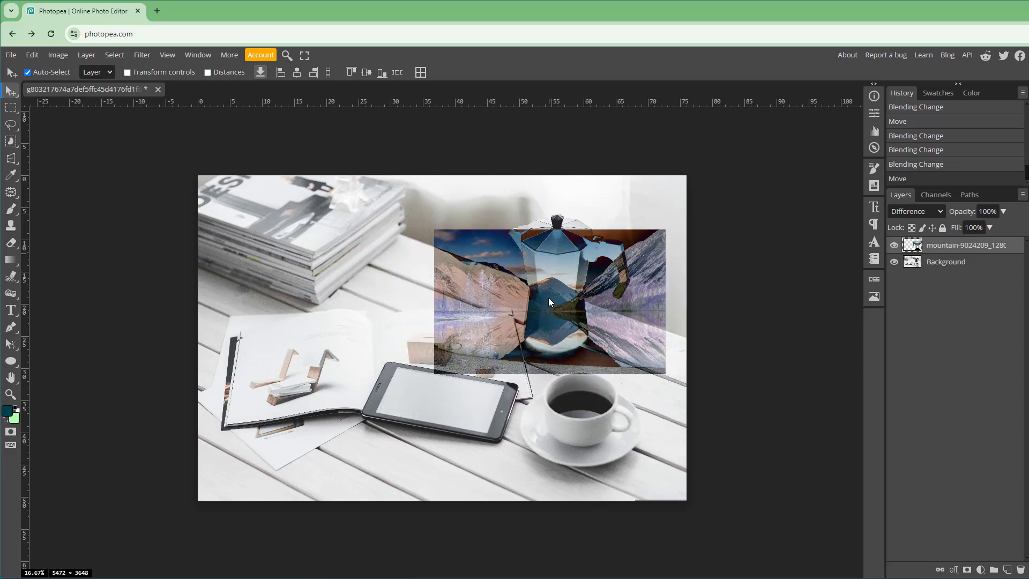
Step: Try the Exclusion blend mode on the mountain layer
{"action": "left_click", "coordinate": [917, 213]}
{"action": "scroll", "coordinate": [920, 394], "scroll_direction": "down", "scroll_amount": 3}
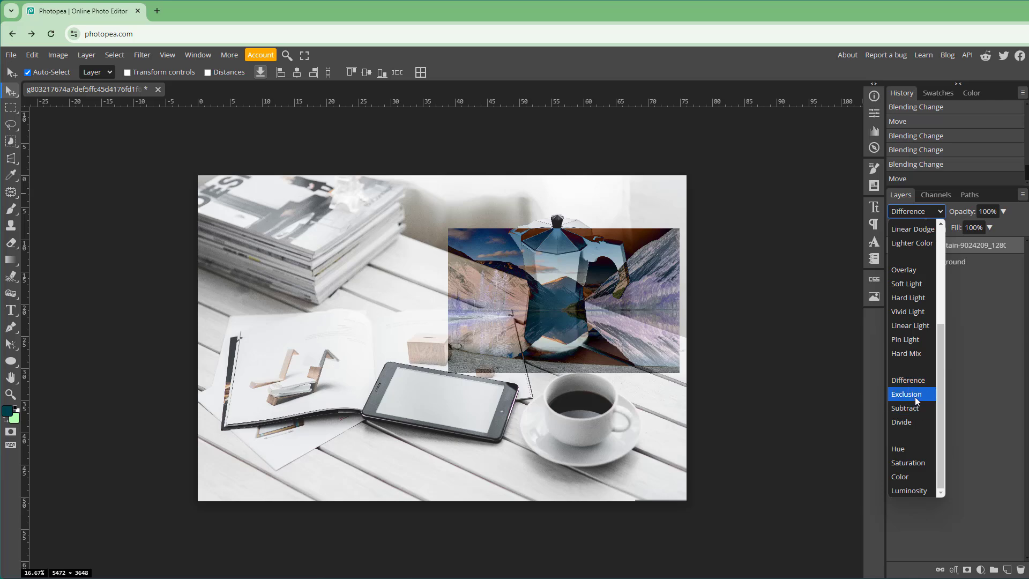
{"action": "left_click", "coordinate": [916, 399]}
{"action": "left_click", "coordinate": [936, 211]}
{"action": "left_click", "coordinate": [879, 426]}
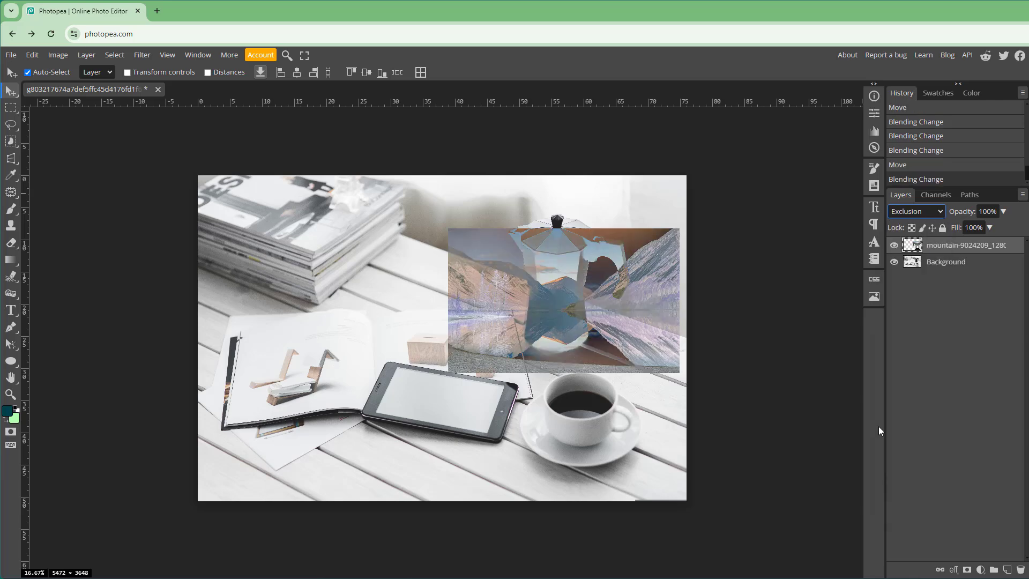
Step: Try the Subtract and Divide blend modes on the mountain layer
{"action": "left_click", "coordinate": [936, 211]}
{"action": "scroll", "coordinate": [921, 375], "scroll_direction": "down", "scroll_amount": 3}
{"action": "left_click", "coordinate": [914, 408]}
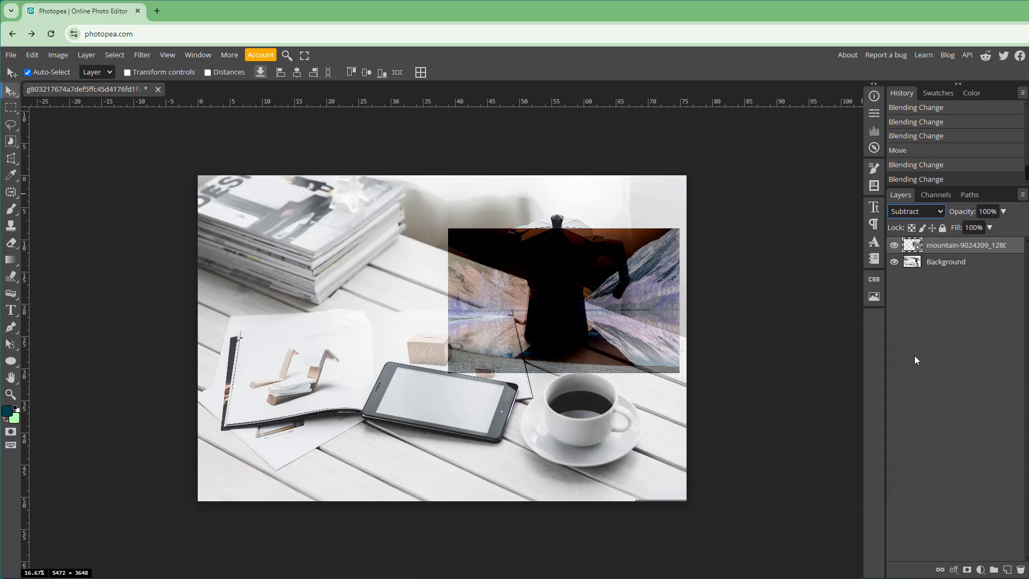
{"action": "left_click", "coordinate": [920, 213]}
{"action": "scroll", "coordinate": [911, 404], "scroll_direction": "down", "scroll_amount": 3}
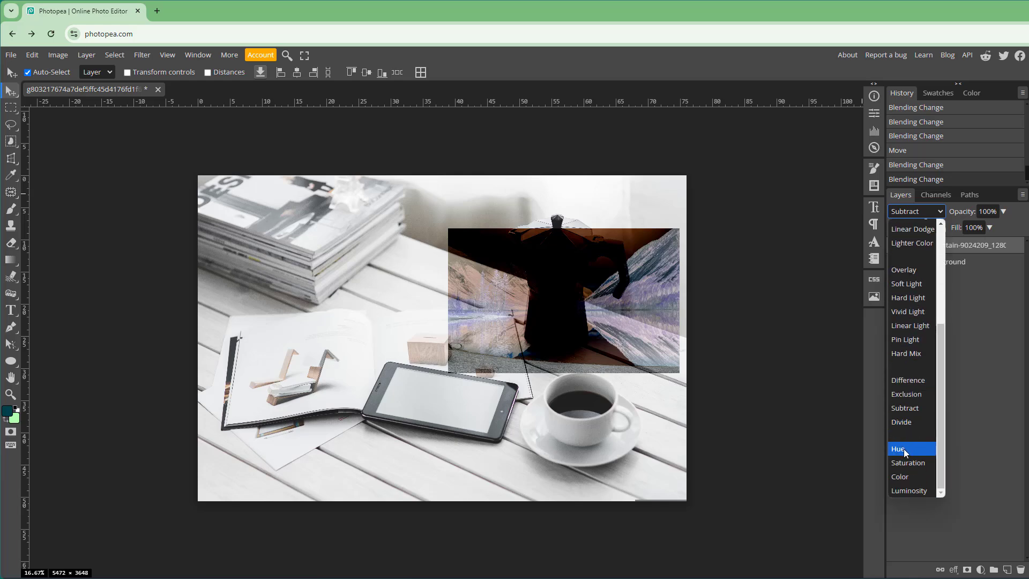
{"action": "left_click", "coordinate": [914, 421]}
Step: Try the Hue and Saturation blend modes on the mountain layer
{"action": "left_click", "coordinate": [914, 212]}
{"action": "scroll", "coordinate": [926, 439], "scroll_direction": "down", "scroll_amount": 1}
{"action": "scroll", "coordinate": [926, 439], "scroll_direction": "down", "scroll_amount": 1}
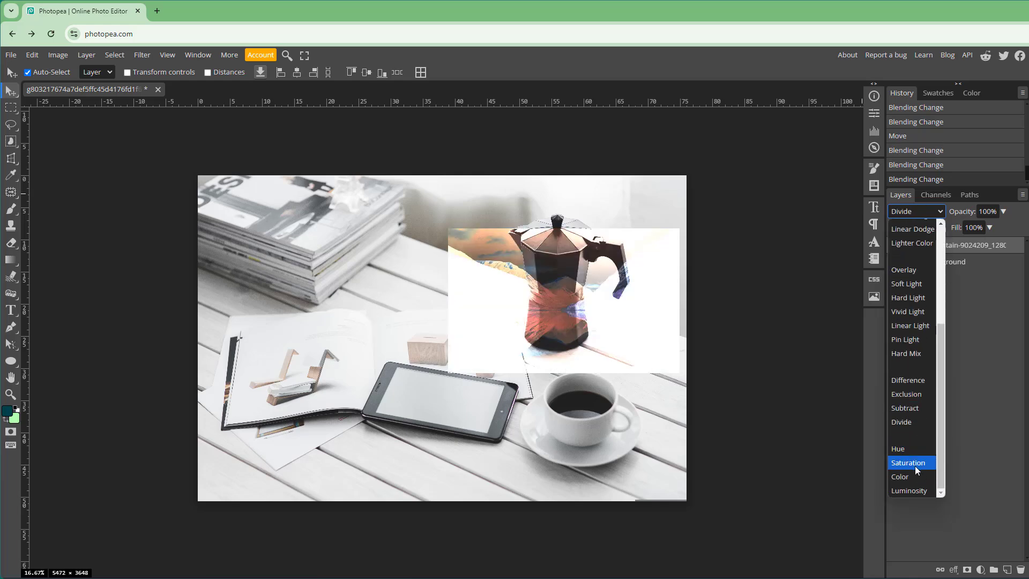
{"action": "left_click", "coordinate": [920, 451]}
{"action": "left_click", "coordinate": [910, 215]}
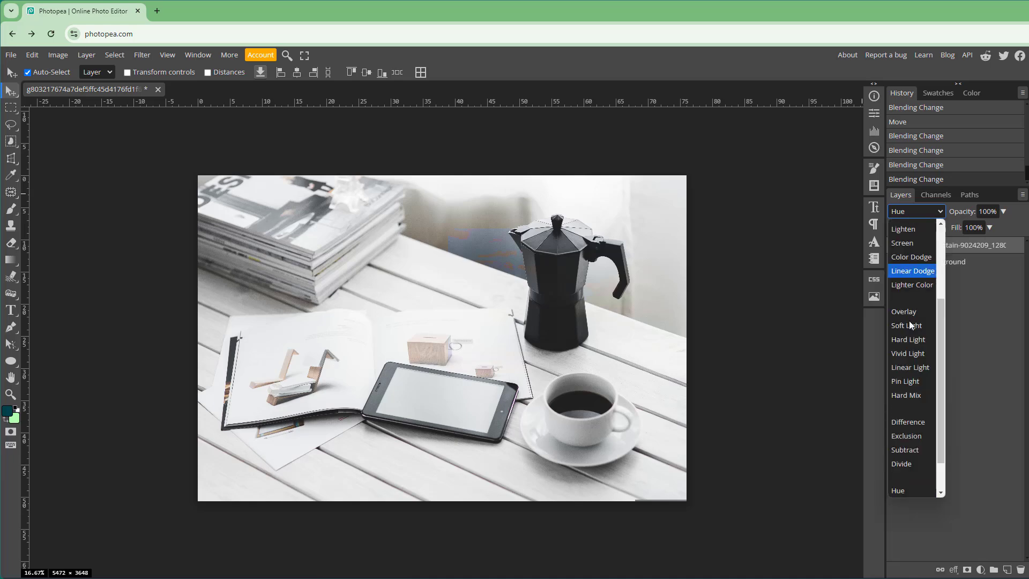
{"action": "scroll", "coordinate": [908, 438], "scroll_direction": "down", "scroll_amount": 2}
{"action": "left_click", "coordinate": [908, 459]}
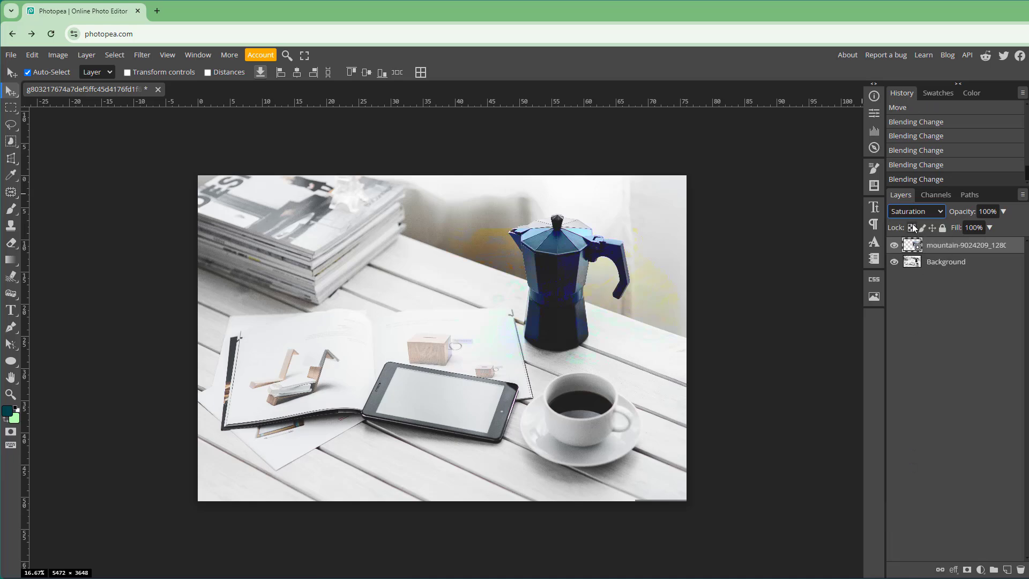
Step: Try the Color blend mode on the mountain layer
{"action": "left_click", "coordinate": [911, 212]}
{"action": "scroll", "coordinate": [908, 440], "scroll_direction": "down", "scroll_amount": 2}
{"action": "left_click", "coordinate": [912, 476]}
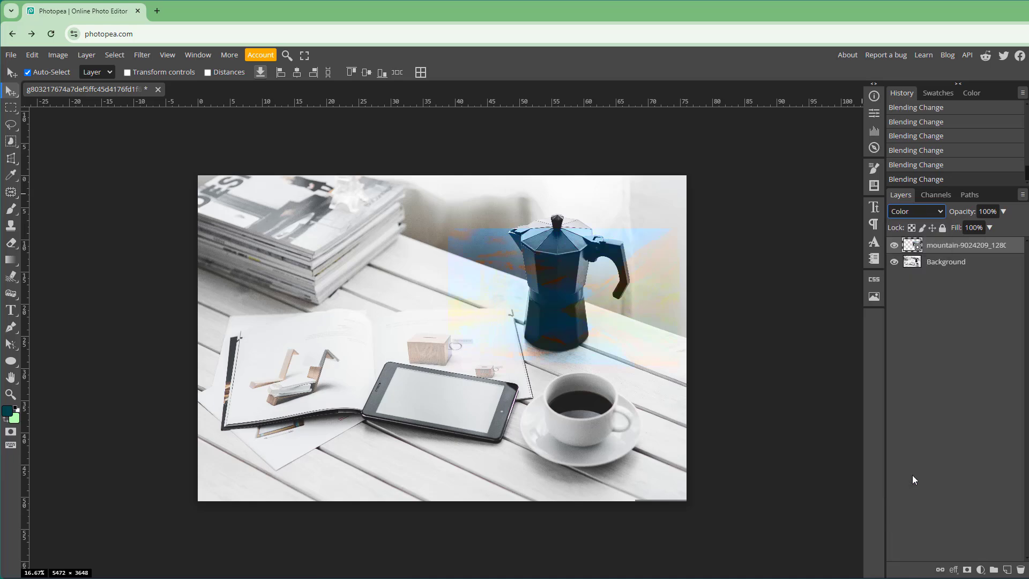
Step: Set the mountain layer's blend mode to Luminosity and move the image off the coffee pot onto the tablet and open magazine
{"action": "left_click", "coordinate": [914, 214]}
{"action": "scroll", "coordinate": [900, 418], "scroll_direction": "down", "scroll_amount": 1}
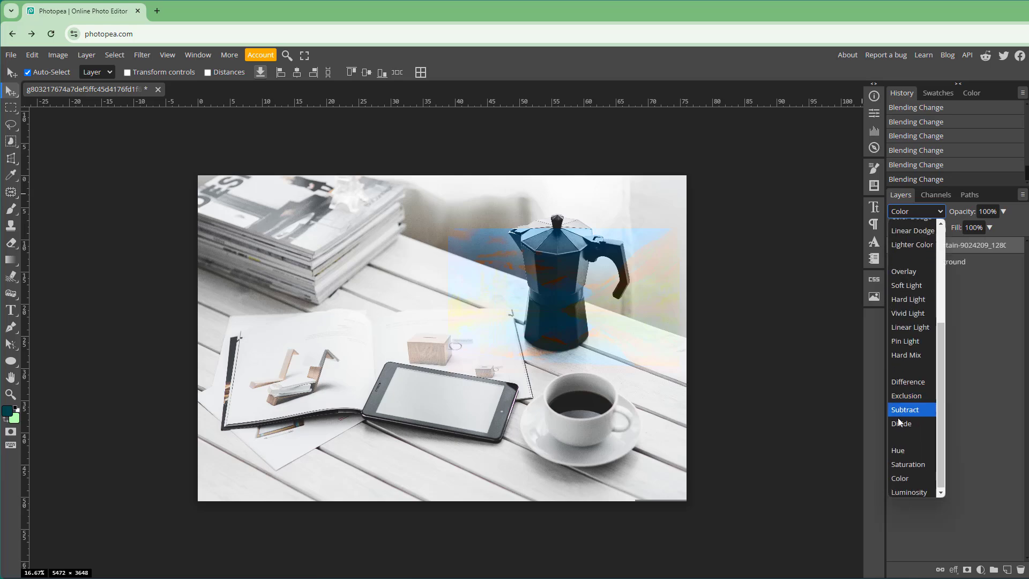
{"action": "left_click", "coordinate": [914, 492]}
{"action": "left_click_drag", "start_coordinate": [551, 325], "coordinate": [531, 302]}
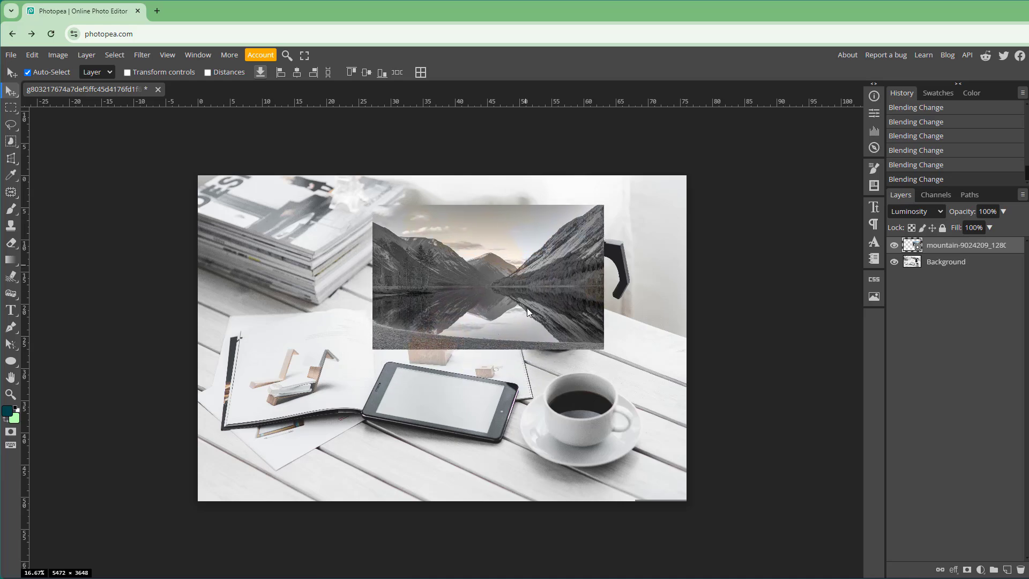
{"action": "left_click_drag", "start_coordinate": [491, 268], "coordinate": [419, 394]}
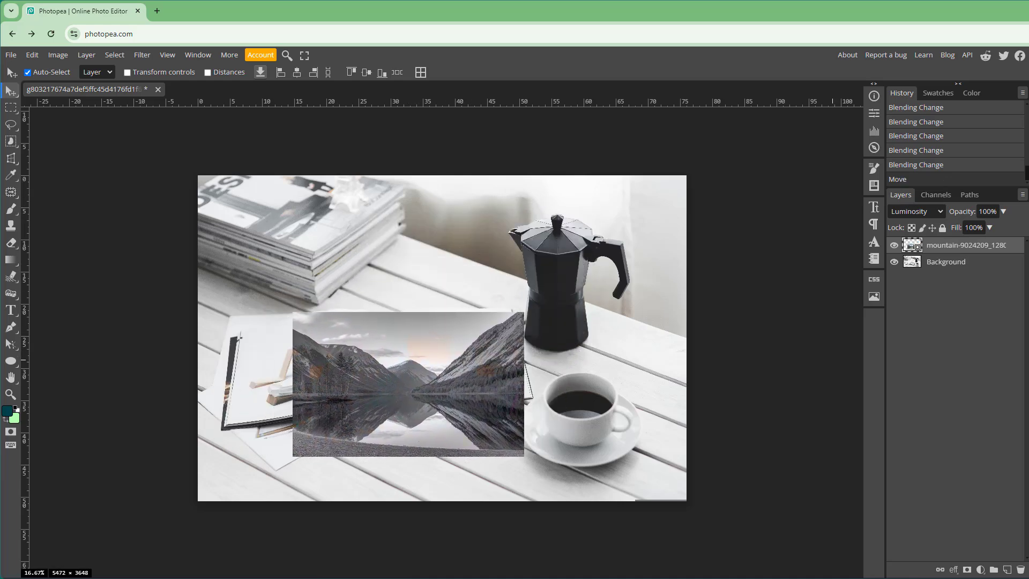